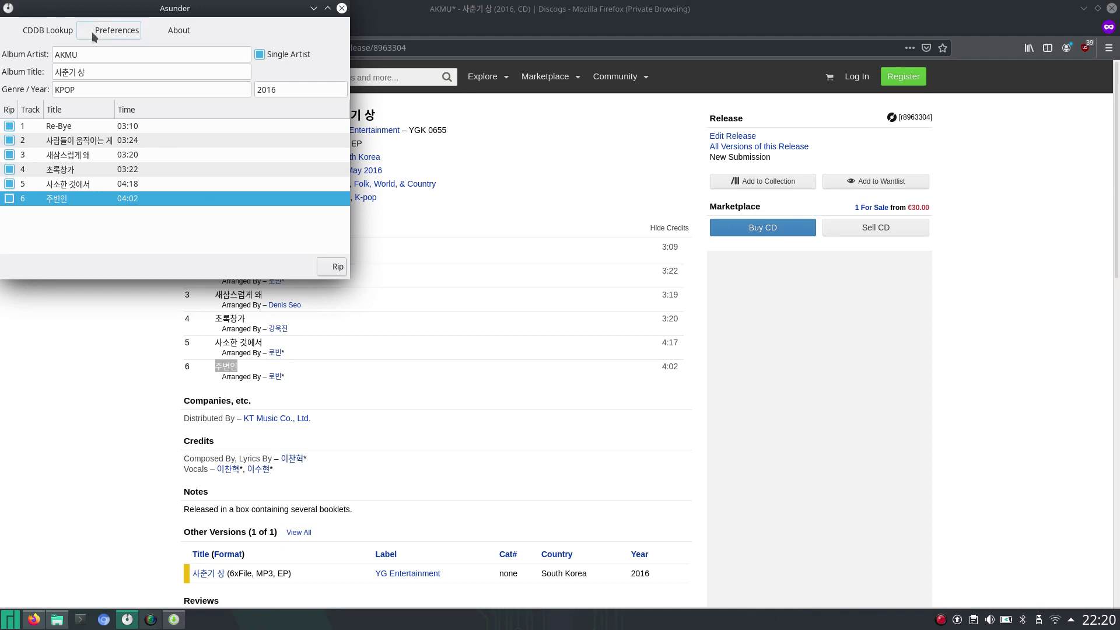
- Check the enabled audio encoding formats and their quality settings in the preferences, then accept them
{"action": "left_click", "coordinate": [117, 32]}
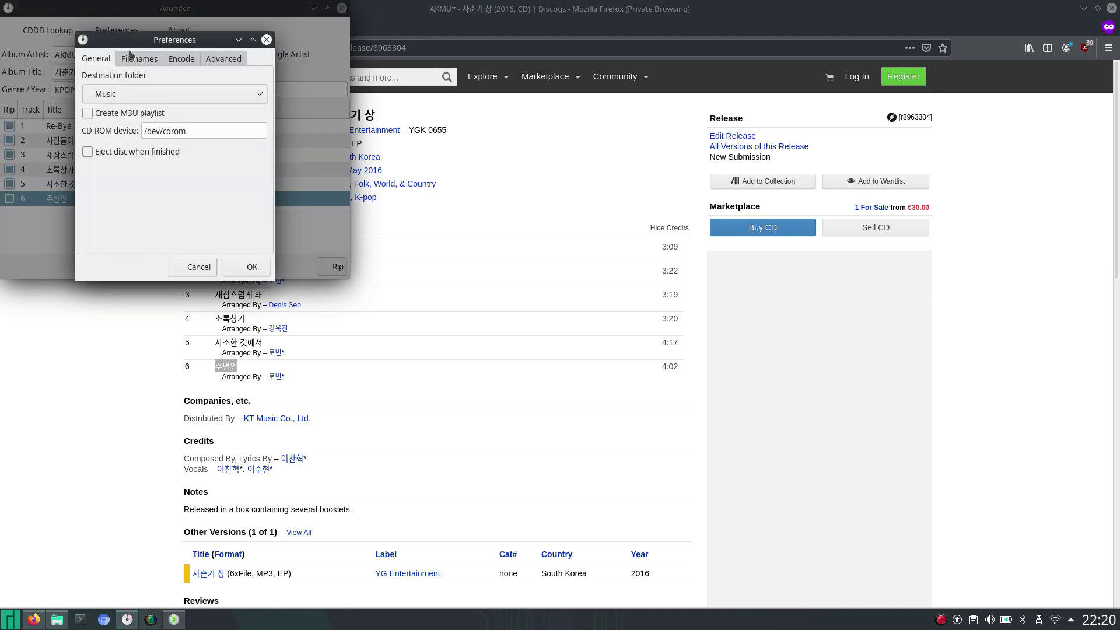
{"action": "left_click", "coordinate": [181, 59]}
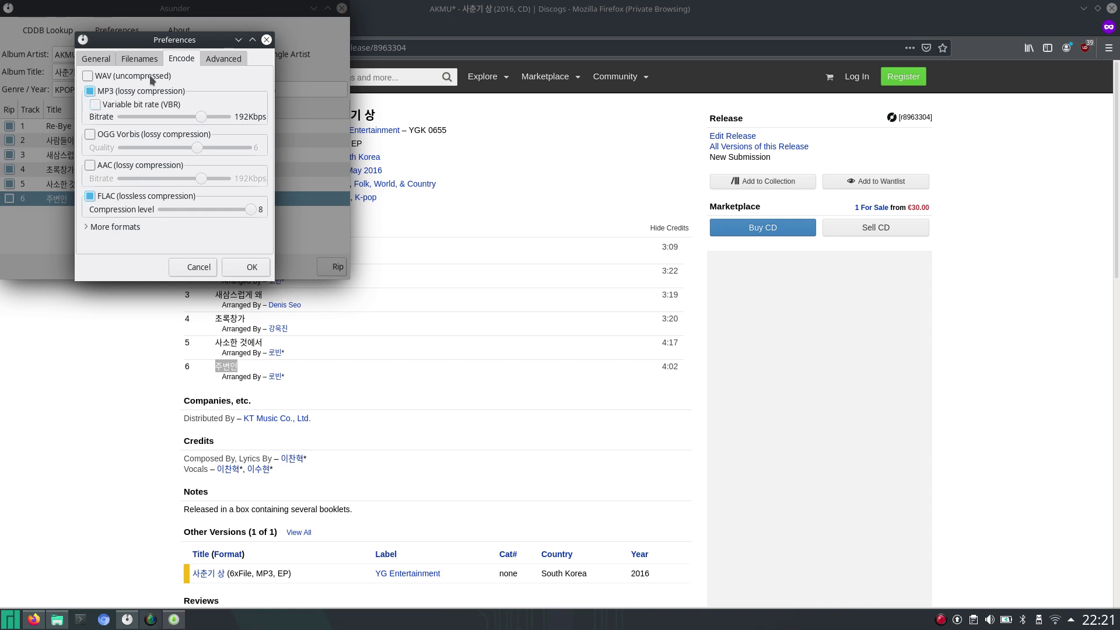
{"action": "left_click", "coordinate": [245, 269]}
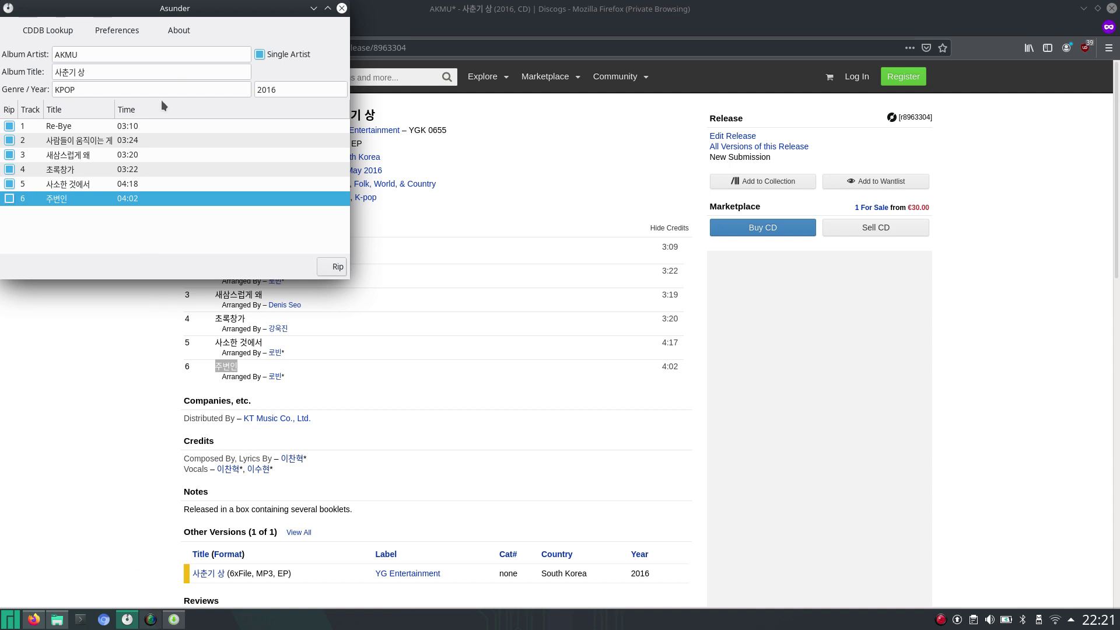
- Switch to Add/Remove Software and search the packages for asunder
{"action": "left_click", "coordinate": [173, 622]}
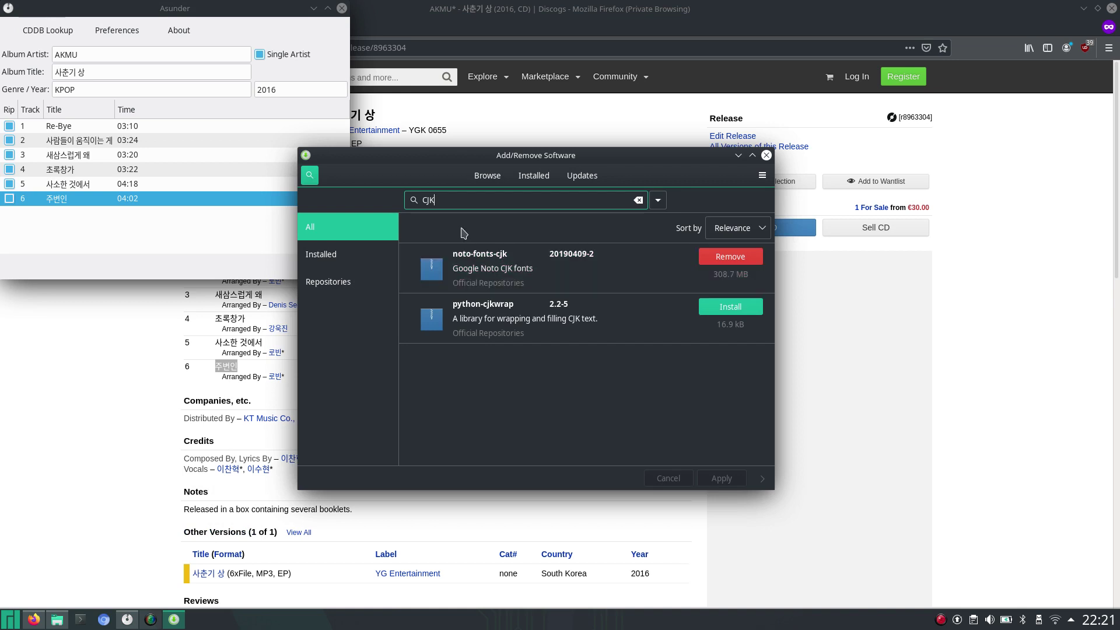
{"action": "double_click", "coordinate": [421, 202]}
{"action": "key", "text": "BackSpace"}
{"action": "type", "text": "asunder"}
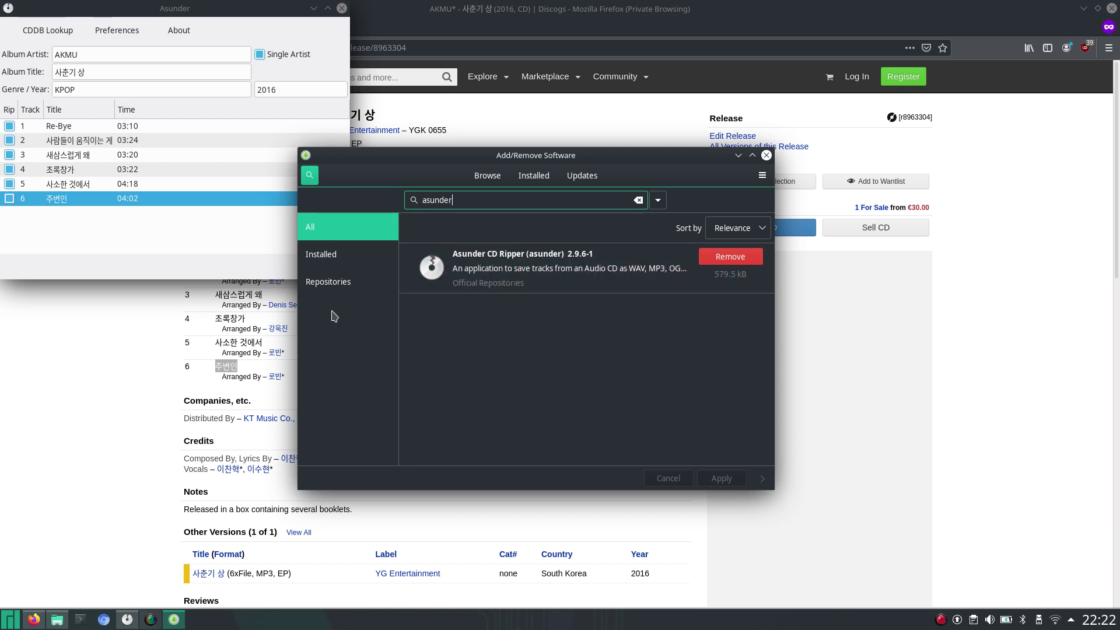
- Return to Asunder and choose the Music folder as the destination folder for ripped files
{"action": "left_click", "coordinate": [131, 236]}
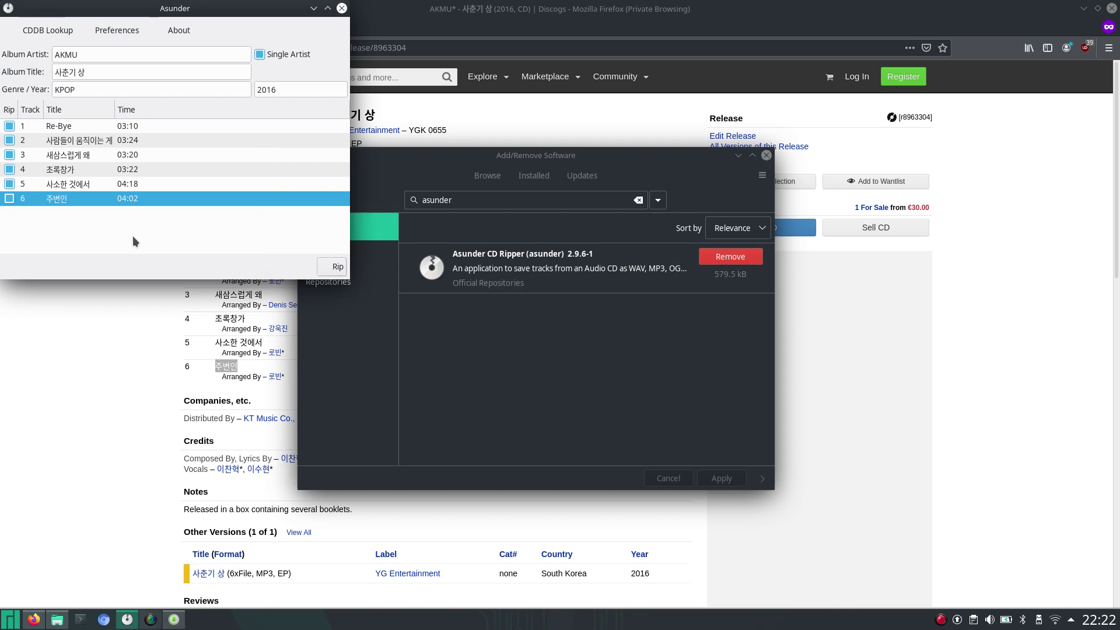
{"action": "left_click", "coordinate": [117, 32]}
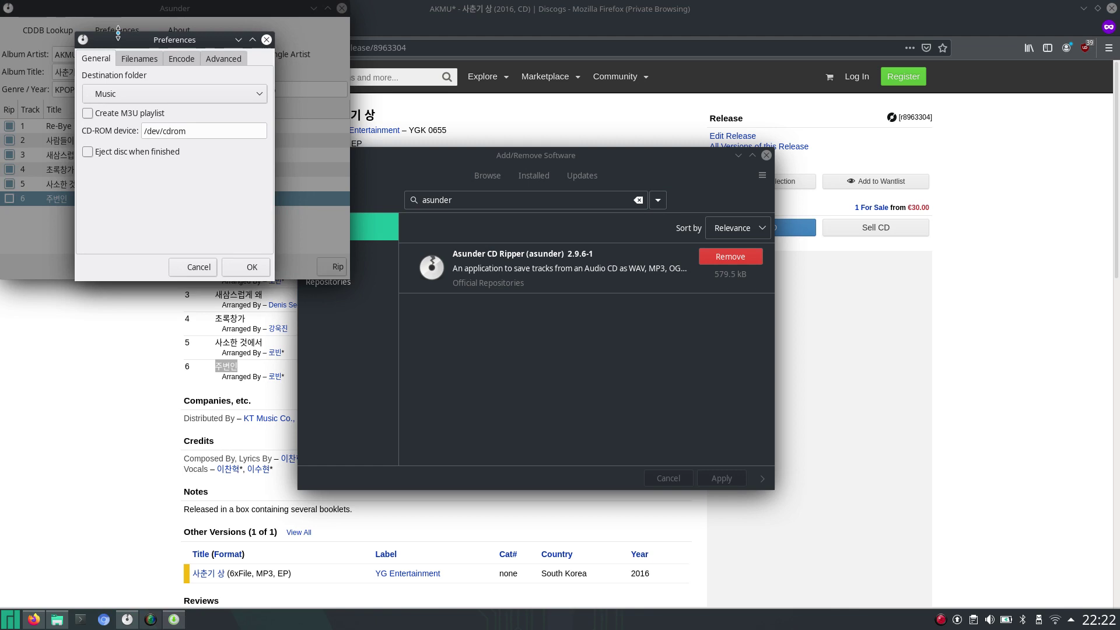
{"action": "left_click", "coordinate": [162, 96]}
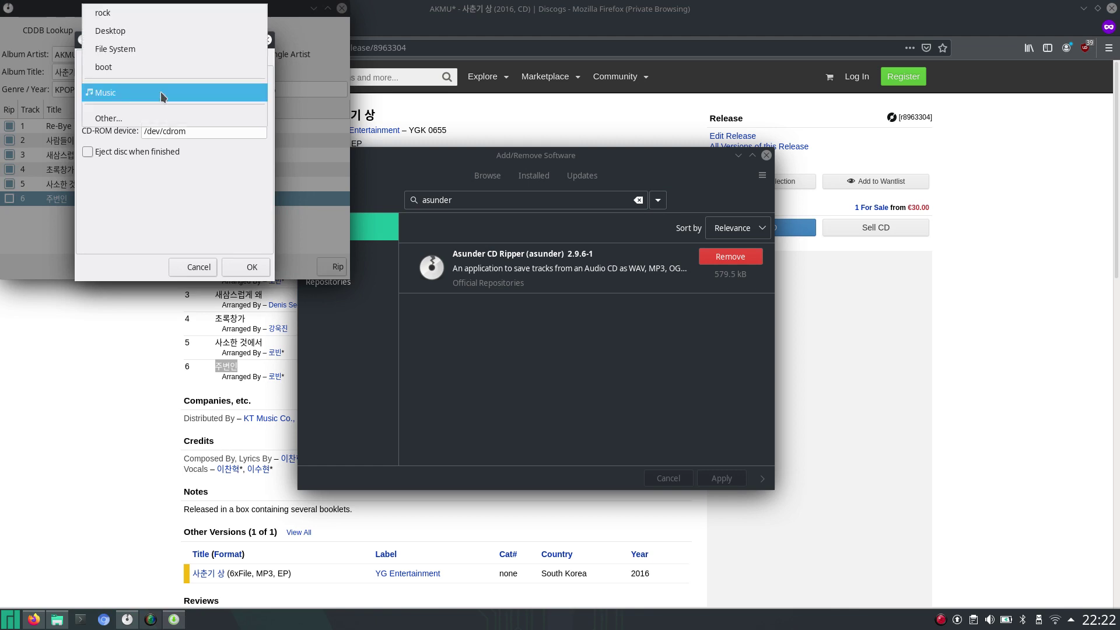
{"action": "left_click", "coordinate": [117, 118]}
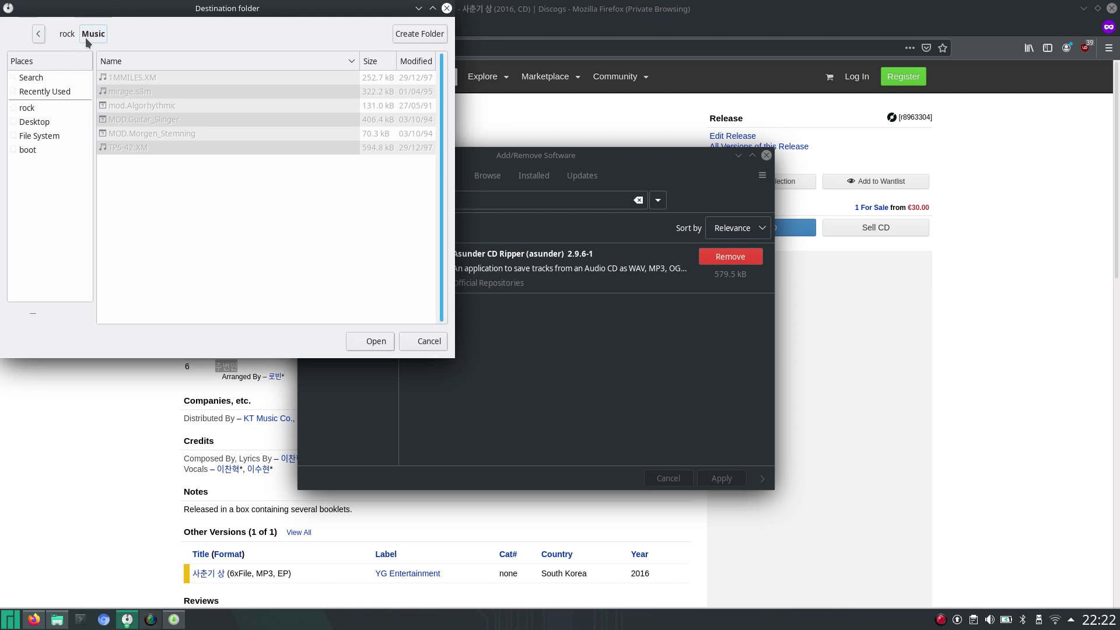
{"action": "left_click", "coordinate": [371, 344]}
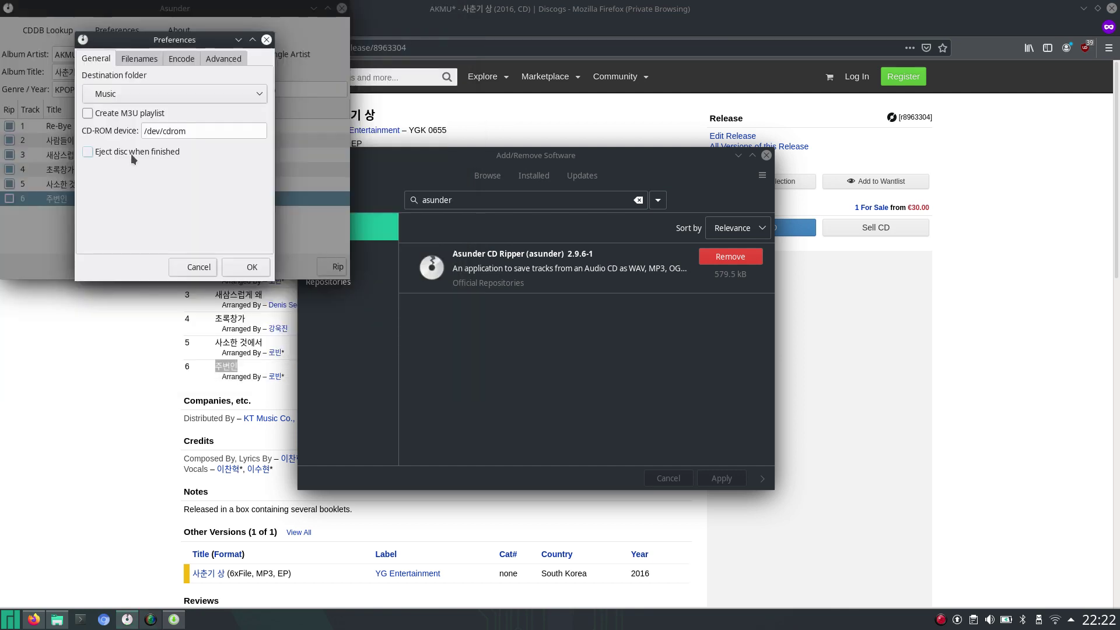
- Review the filename format, encoding and advanced CDDB preferences, and accept the settings
{"action": "left_click", "coordinate": [143, 60]}
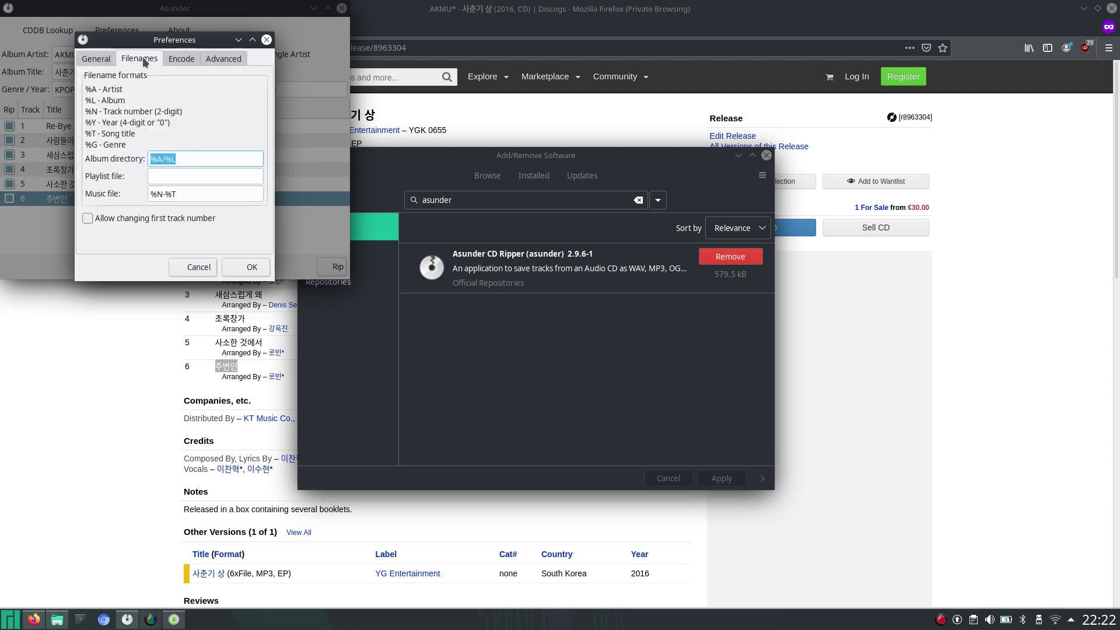
{"action": "left_click", "coordinate": [196, 161]}
{"action": "mouse_move", "coordinate": [203, 170]}
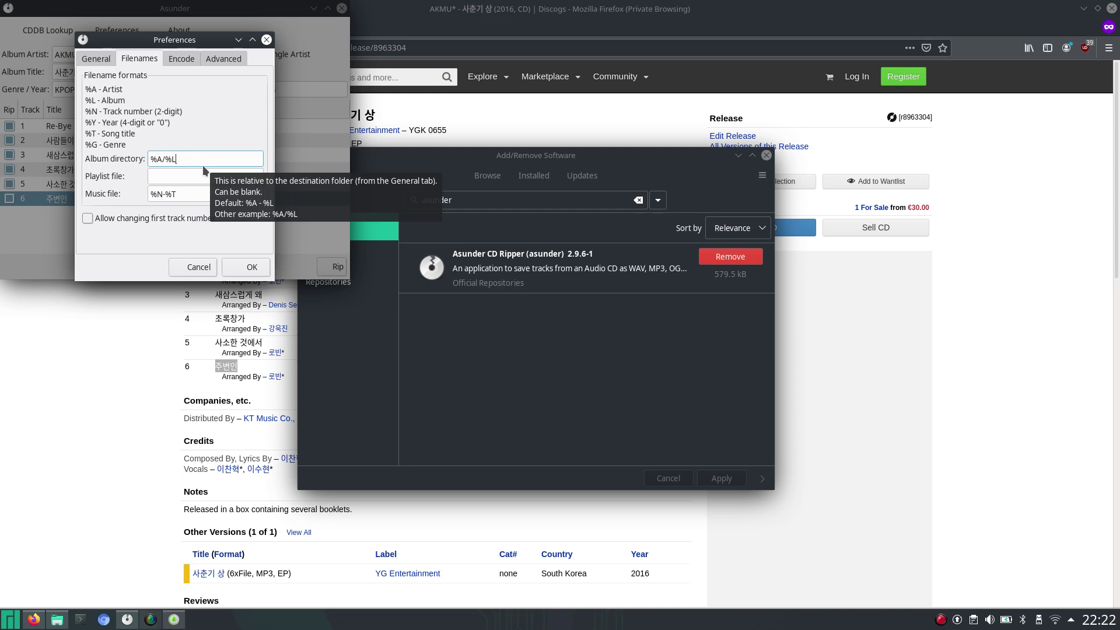
{"action": "left_click", "coordinate": [187, 57]}
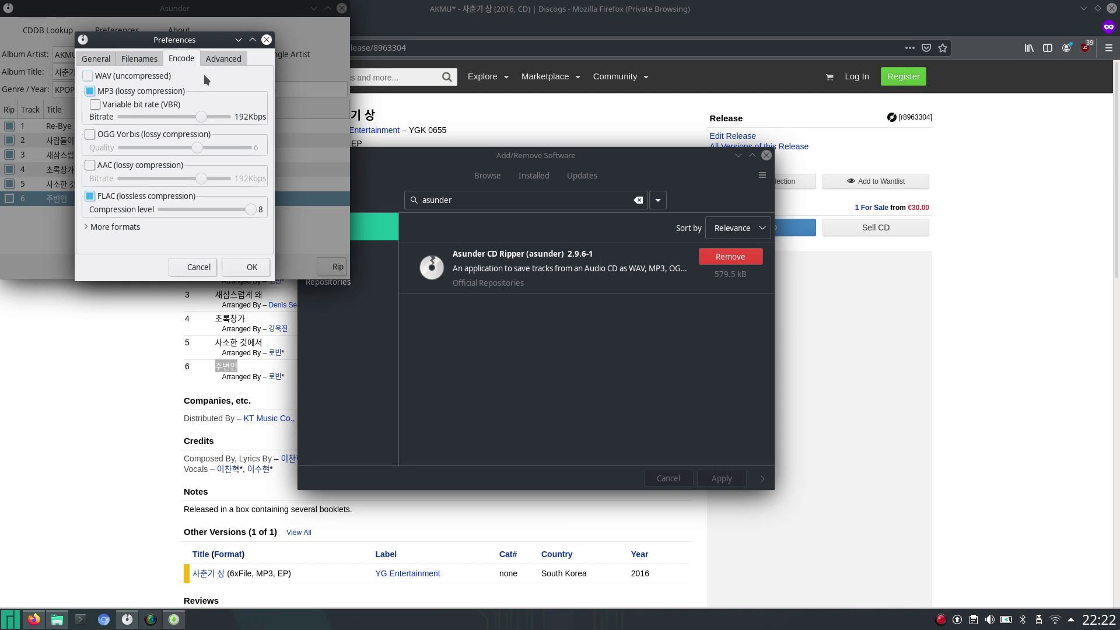
{"action": "left_click", "coordinate": [227, 58]}
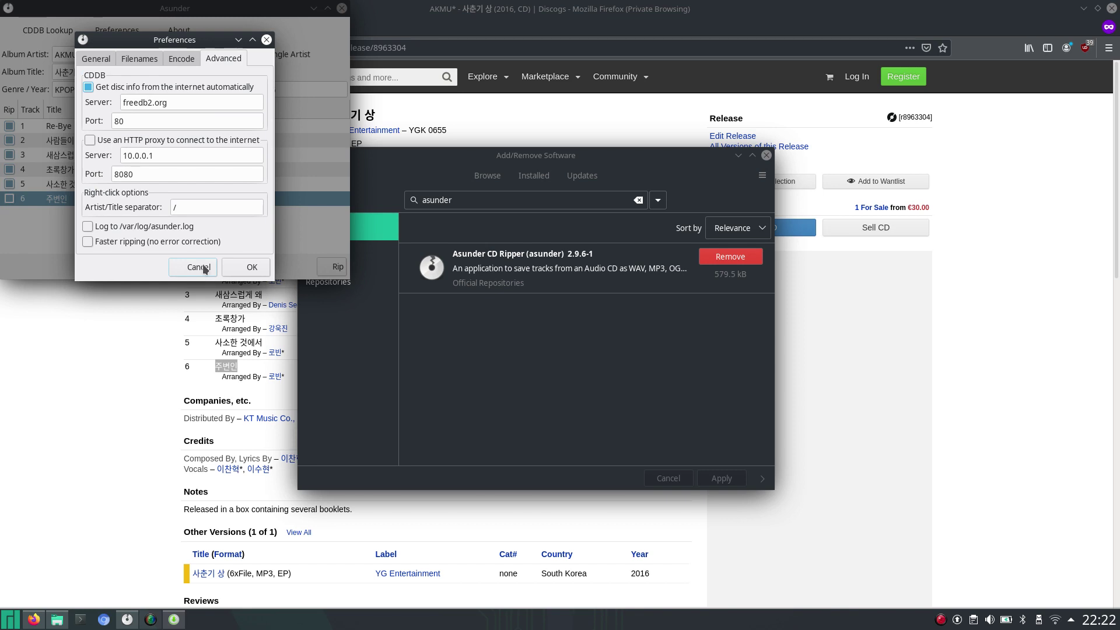
{"action": "left_click", "coordinate": [234, 264]}
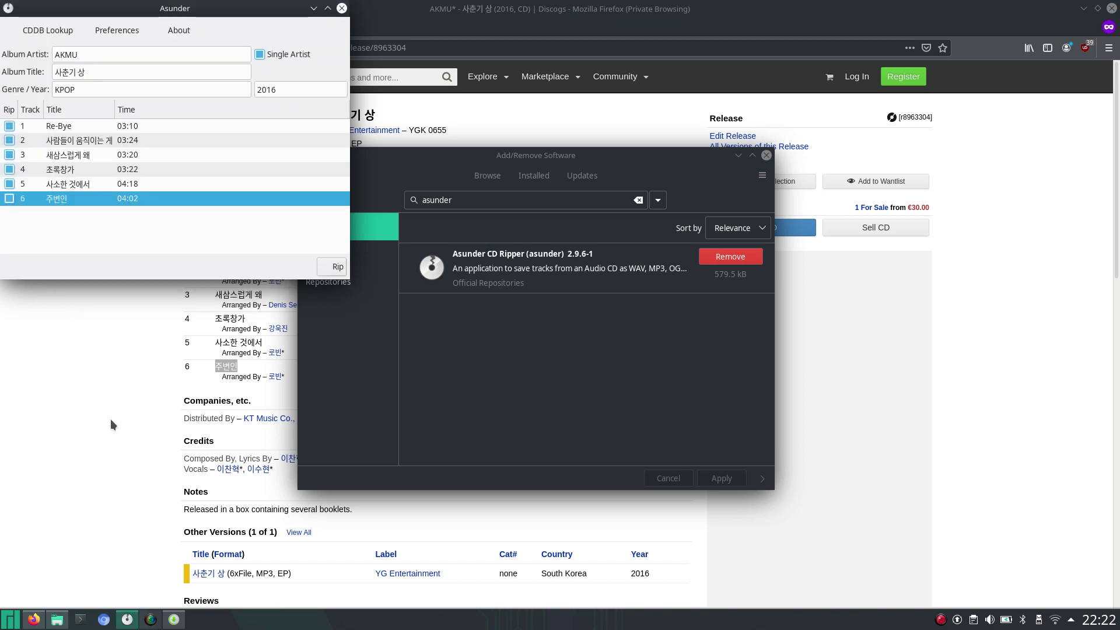
- Close Add/Remove Software and bring the Asunder window back to the front
{"action": "left_click", "coordinate": [108, 418]}
{"action": "left_click", "coordinate": [319, 77]}
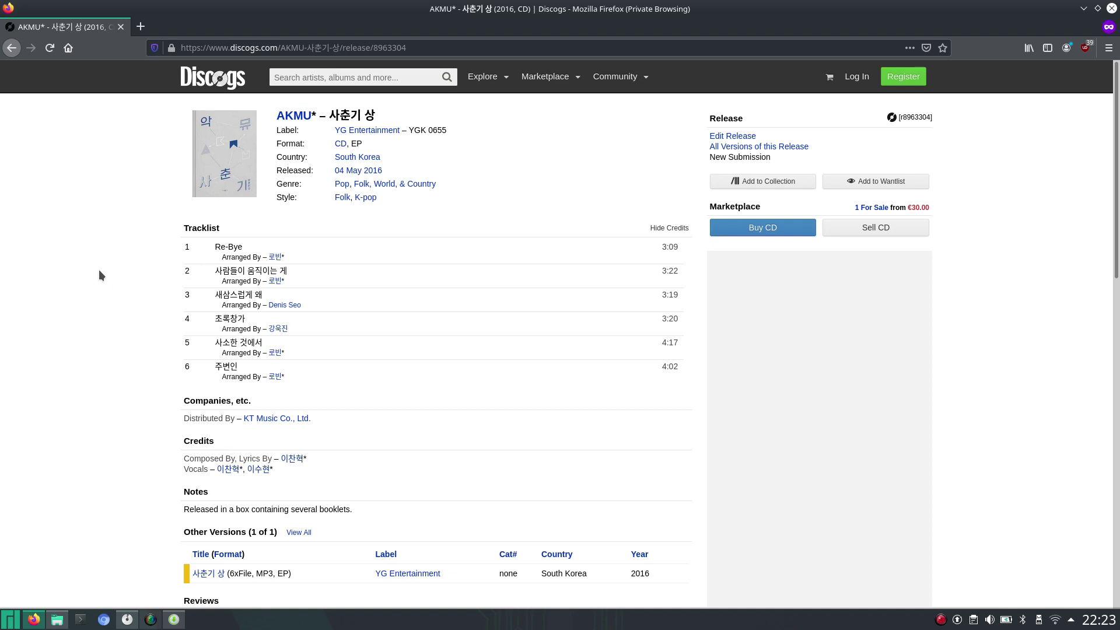
{"action": "left_click", "coordinate": [175, 619]}
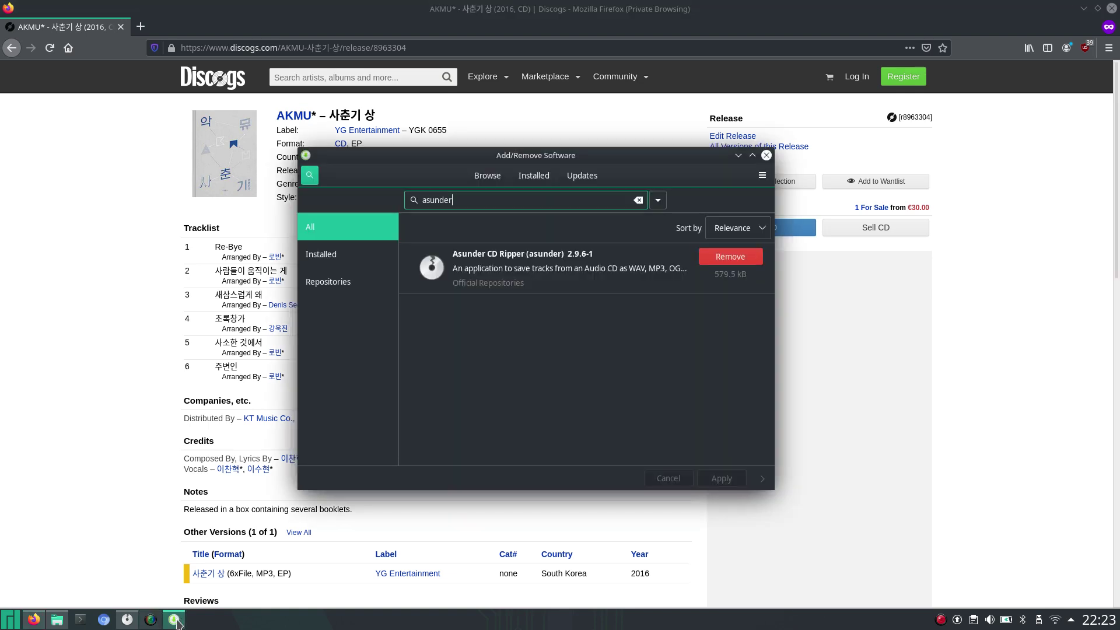
{"action": "left_click", "coordinate": [766, 155]}
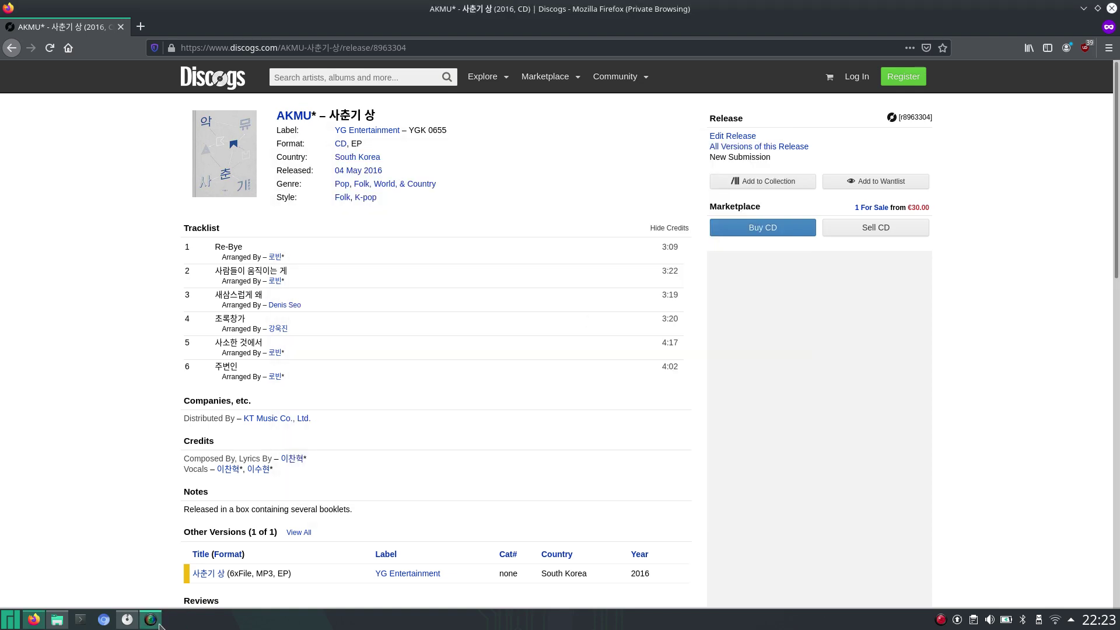
{"action": "left_click", "coordinate": [122, 622]}
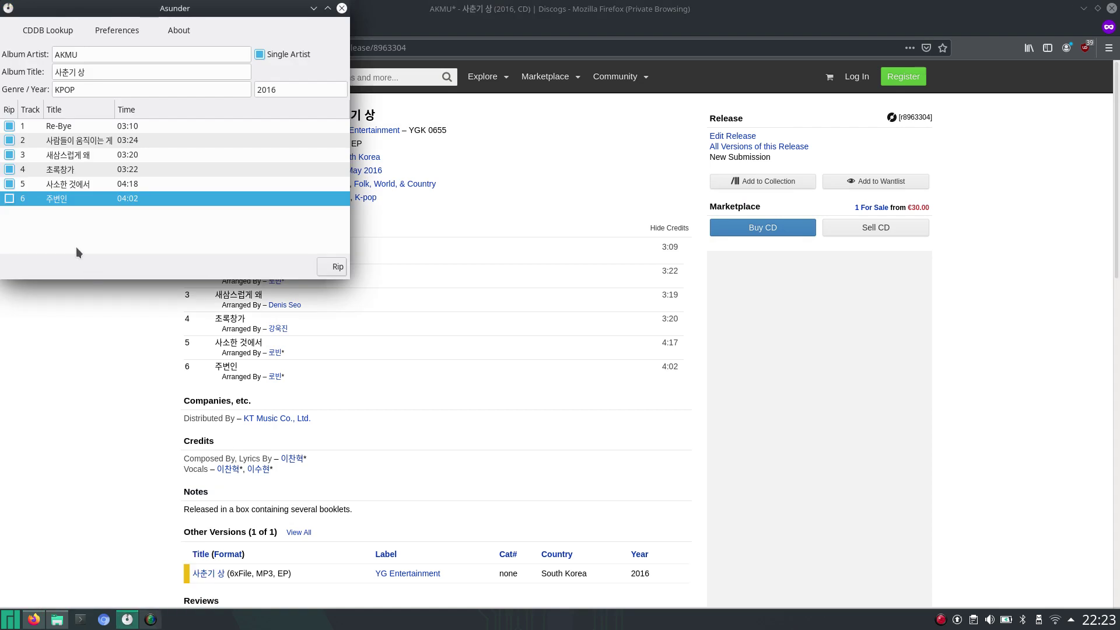
- Rip the album's tracks from the CD and dismiss the completion message
{"action": "left_click", "coordinate": [338, 267]}
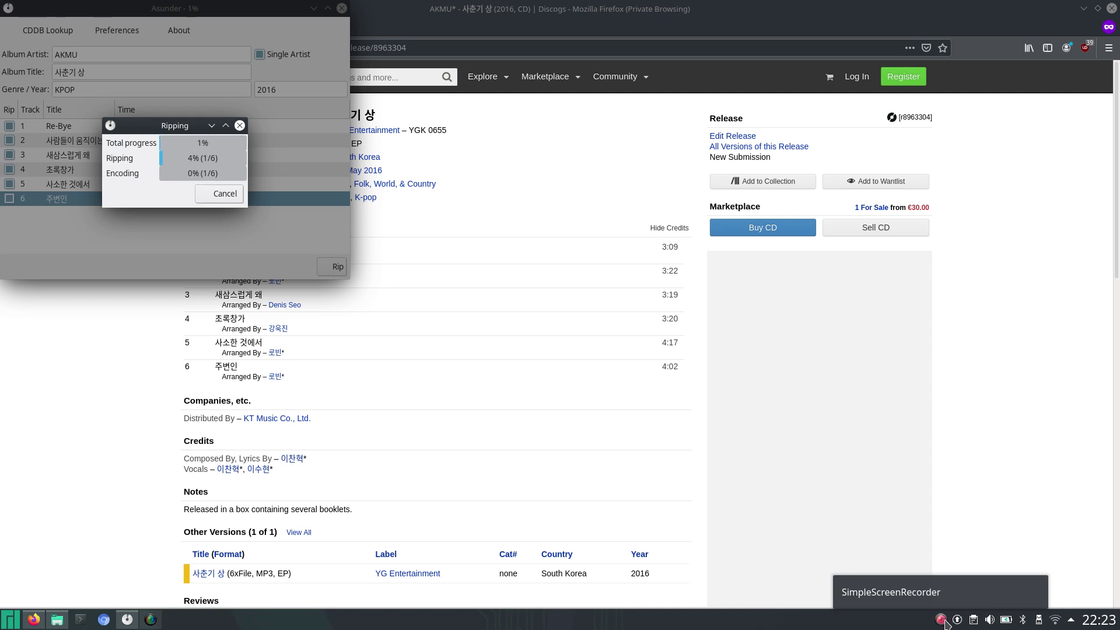
{"action": "right_click", "coordinate": [944, 621]}
{"action": "left_click", "coordinate": [992, 538]}
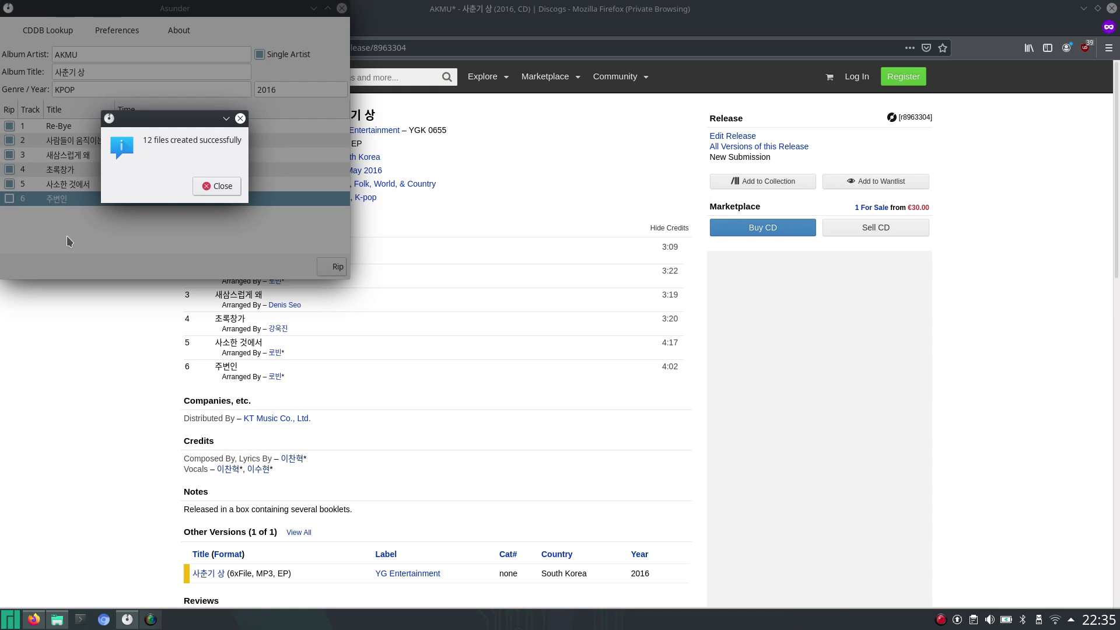
{"action": "left_click", "coordinate": [229, 189]}
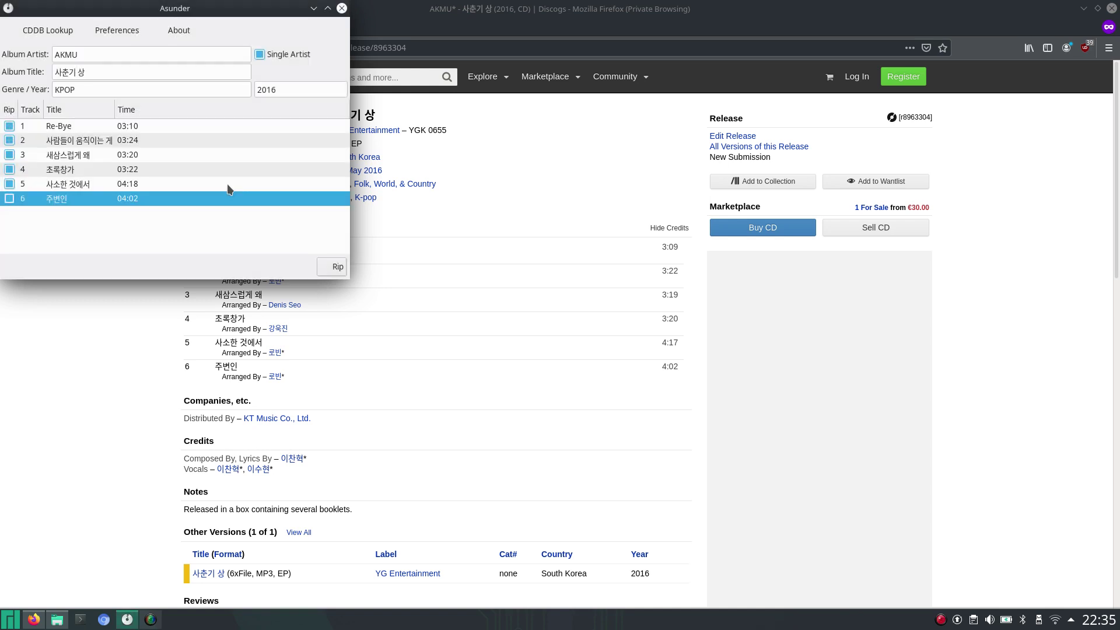
- Switch to Dolphin, inspect the ripped files in Music/AKMU/사춘기 상, and return to the AKMU folder
{"action": "left_click", "coordinate": [62, 623]}
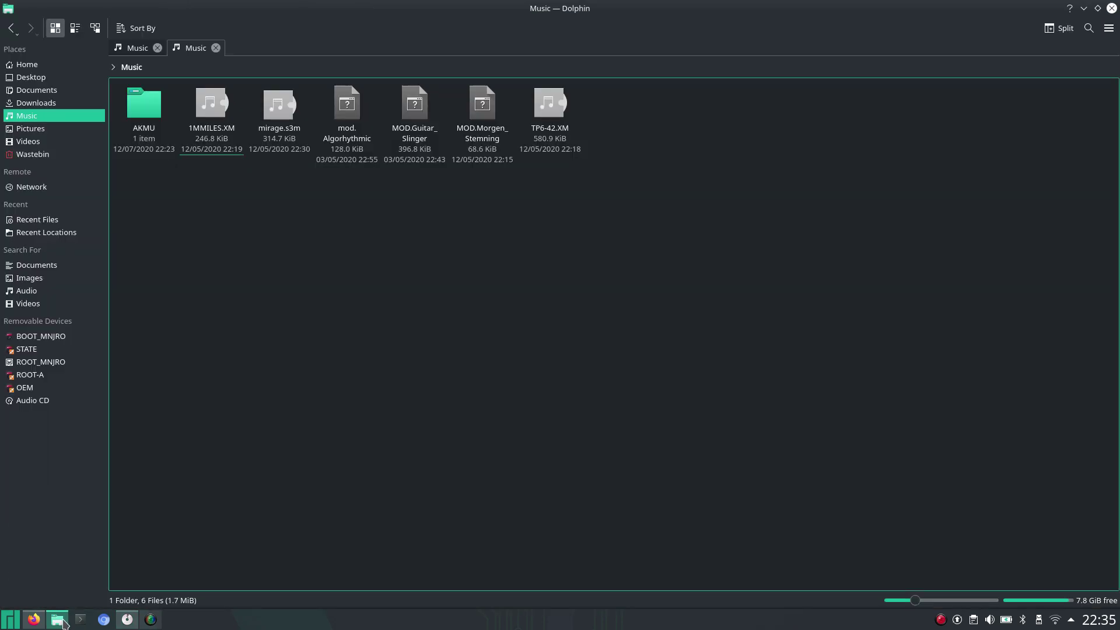
{"action": "left_click", "coordinate": [147, 116]}
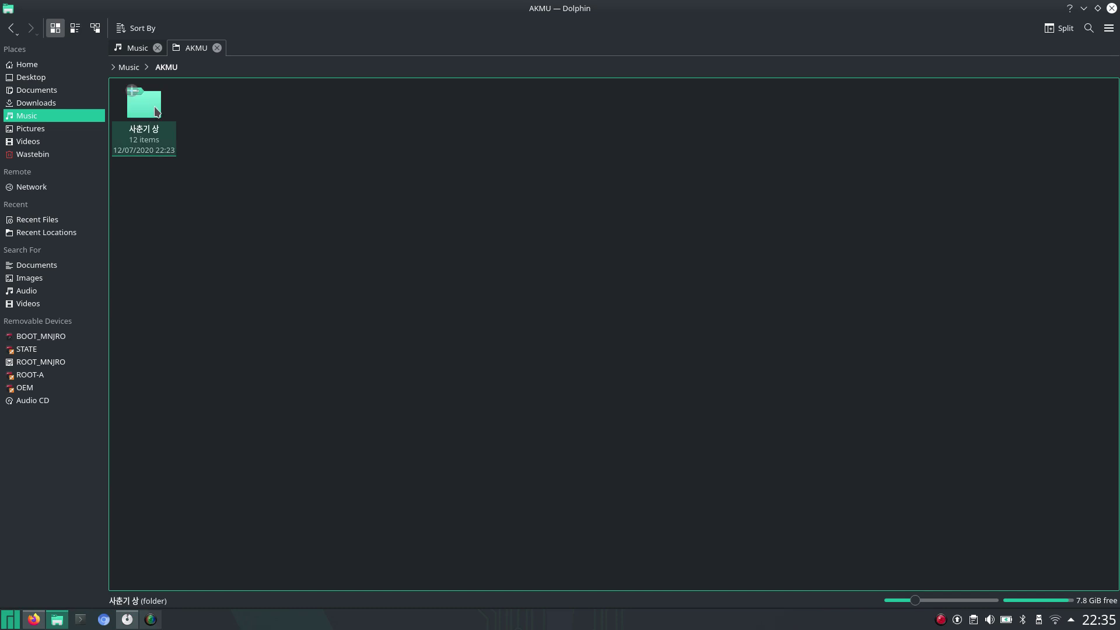
{"action": "left_click", "coordinate": [156, 111]}
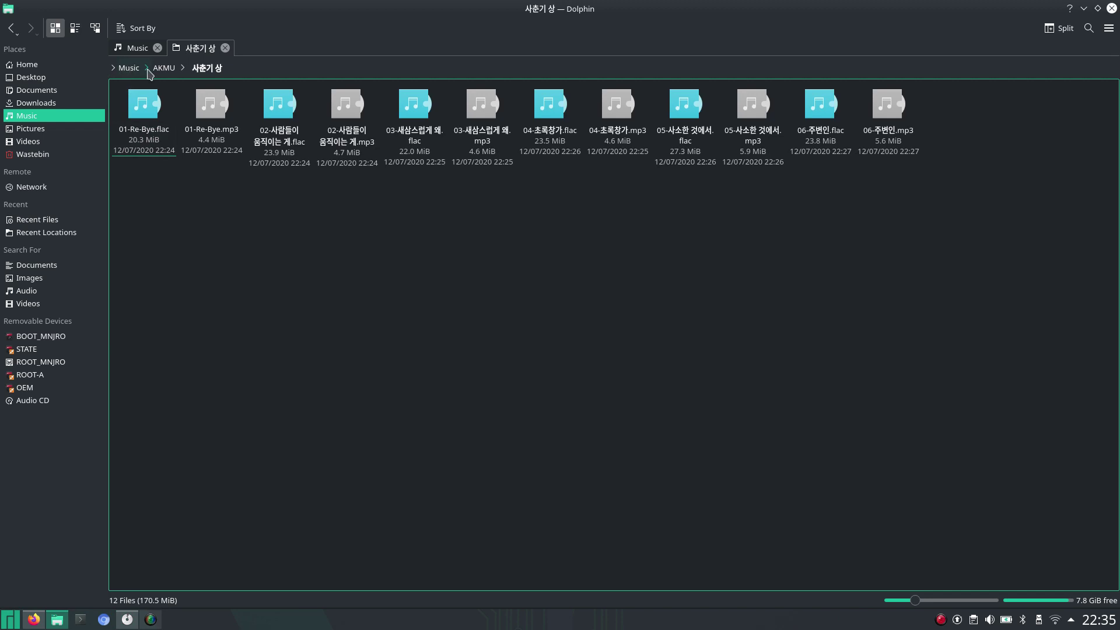
{"action": "left_click", "coordinate": [171, 69]}
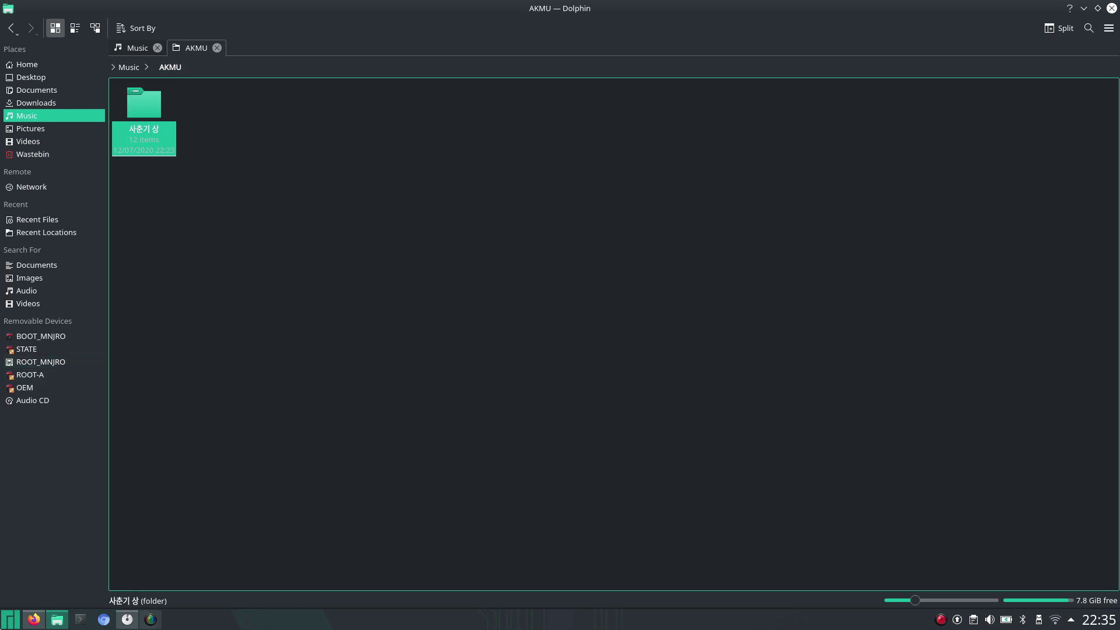
- Launch the GPRename batch renaming utility
{"action": "left_click", "coordinate": [12, 620]}
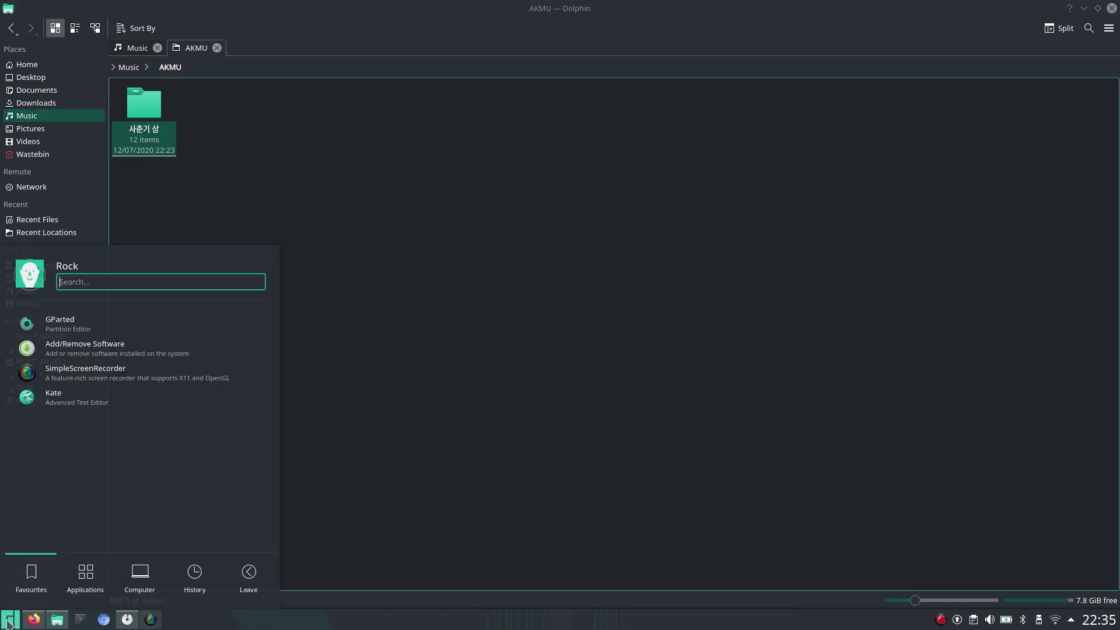
{"action": "mouse_move", "coordinate": [84, 577]}
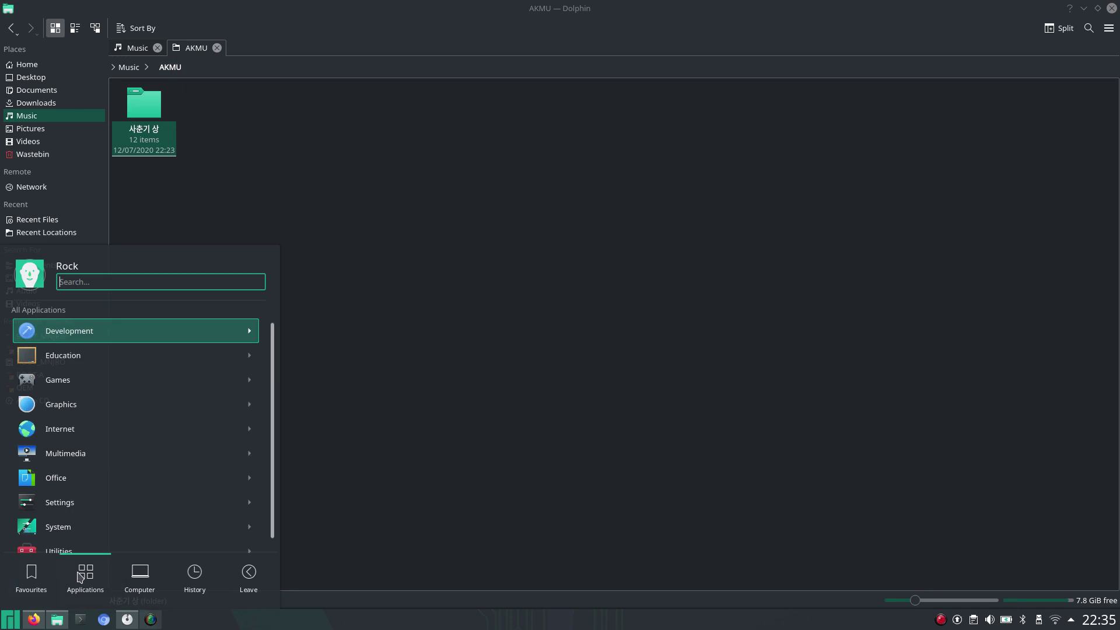
{"action": "left_click", "coordinate": [88, 541]}
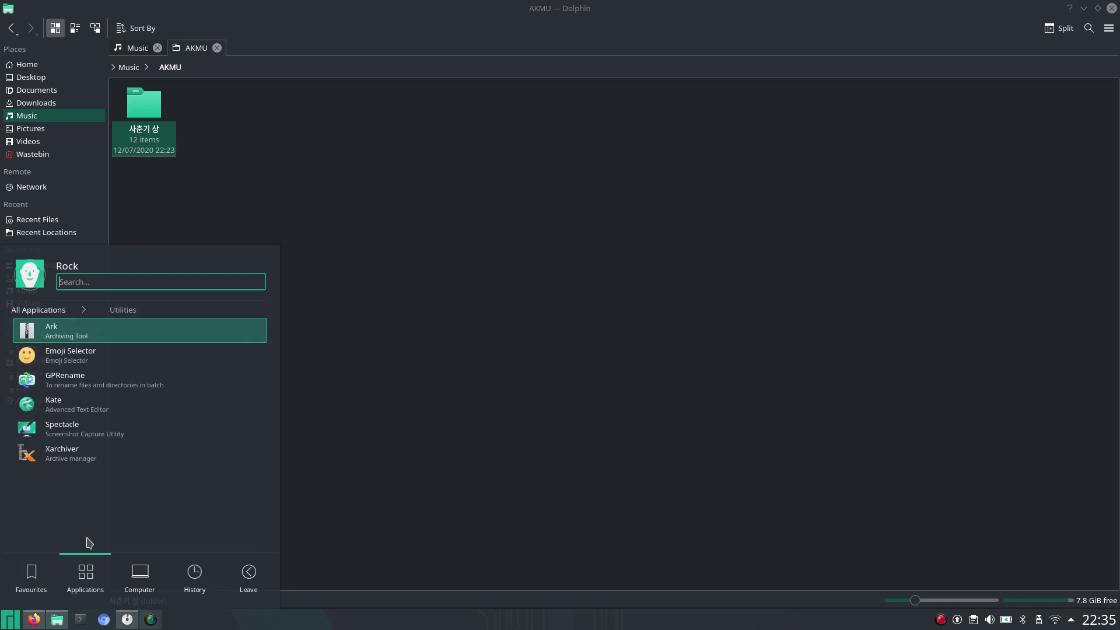
{"action": "left_click", "coordinate": [108, 382]}
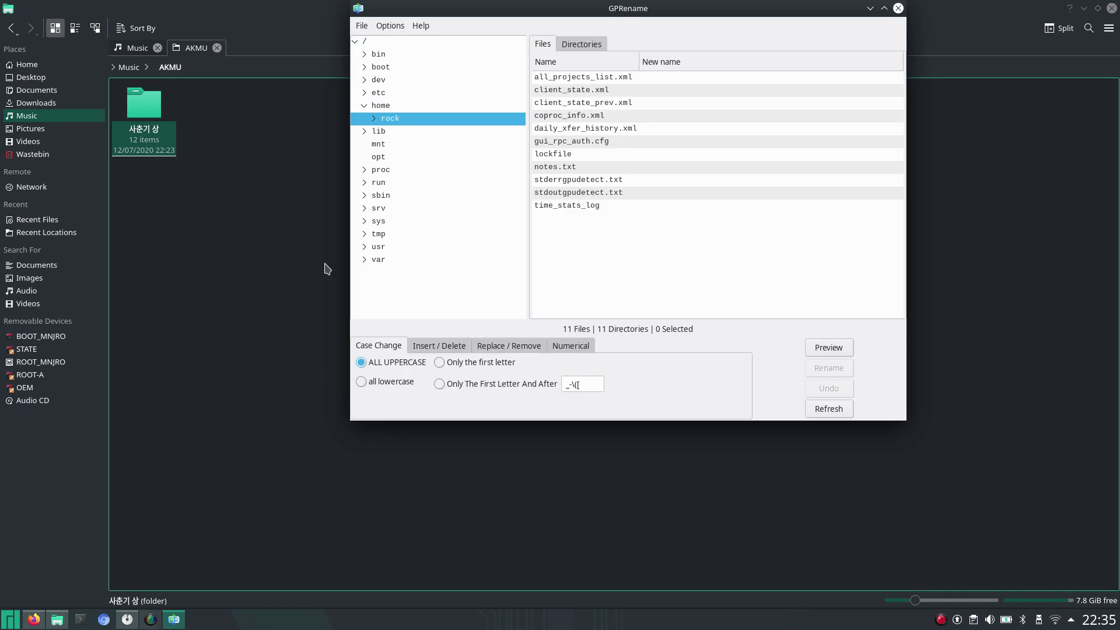
- Browse to the home folder's Music/AKMU/사춘기 상 directory and view its files and subdirectories
{"action": "left_click", "coordinate": [375, 122]}
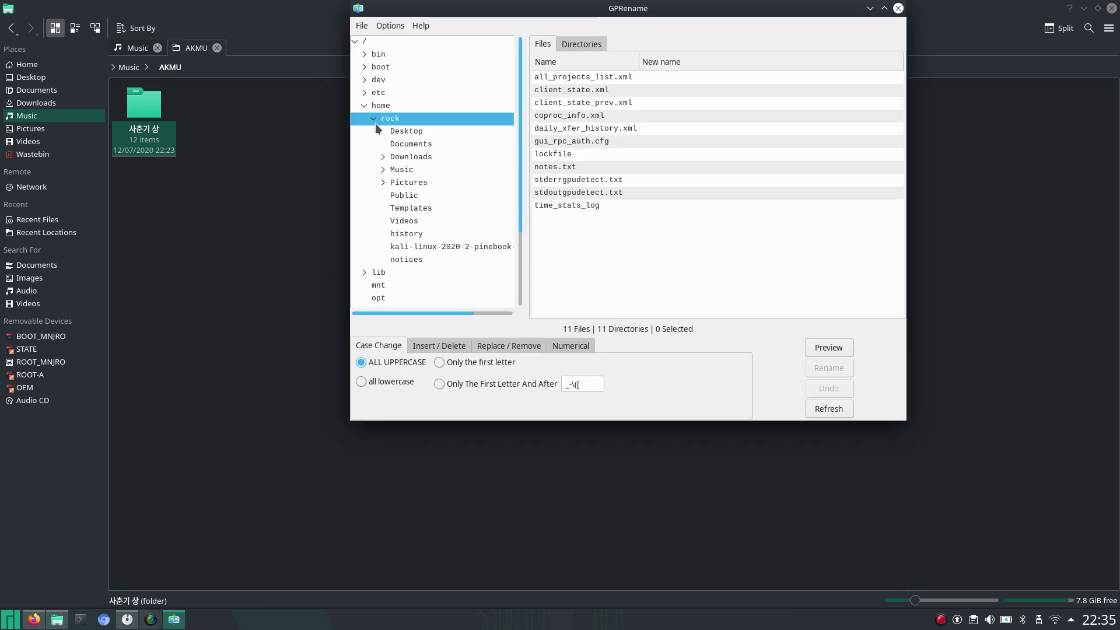
{"action": "left_click", "coordinate": [384, 169]}
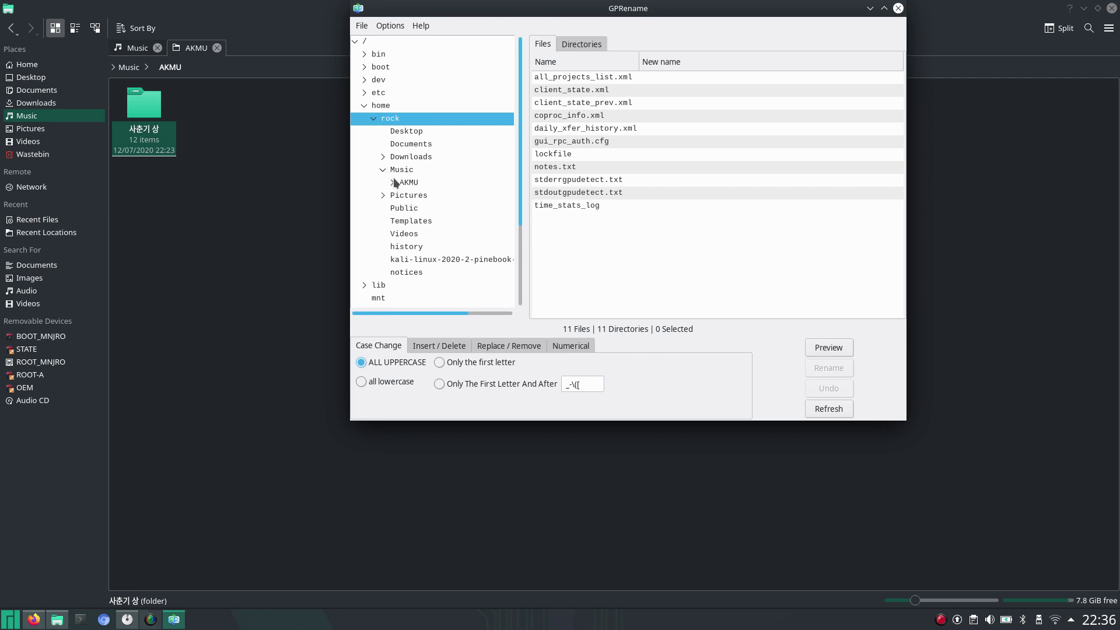
{"action": "left_click", "coordinate": [392, 182]}
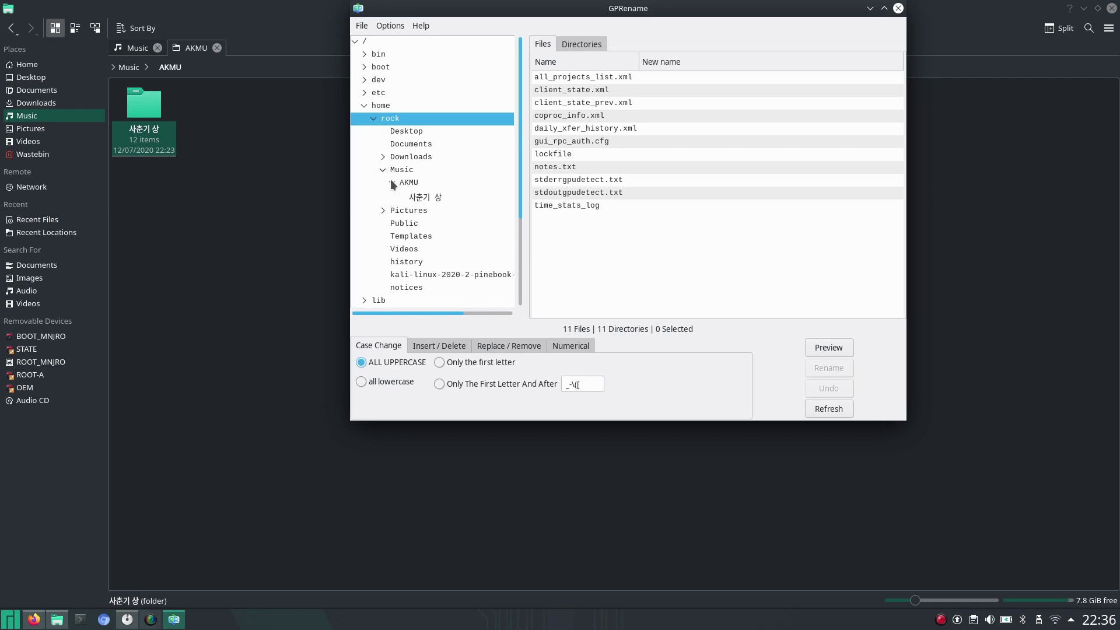
{"action": "left_click", "coordinate": [429, 197]}
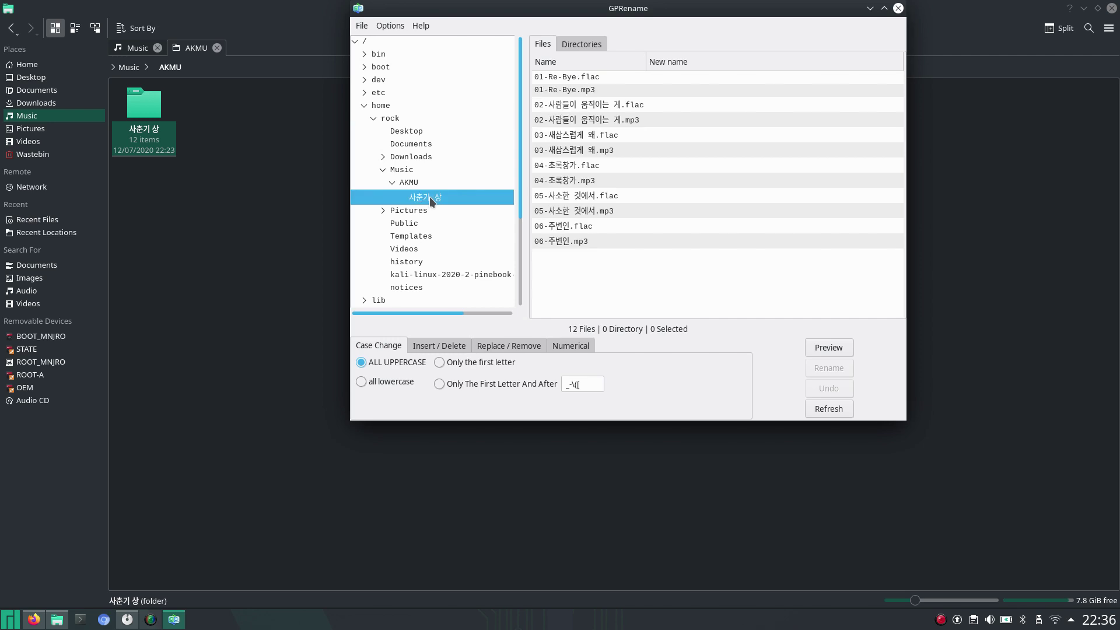
{"action": "left_click", "coordinate": [584, 45]}
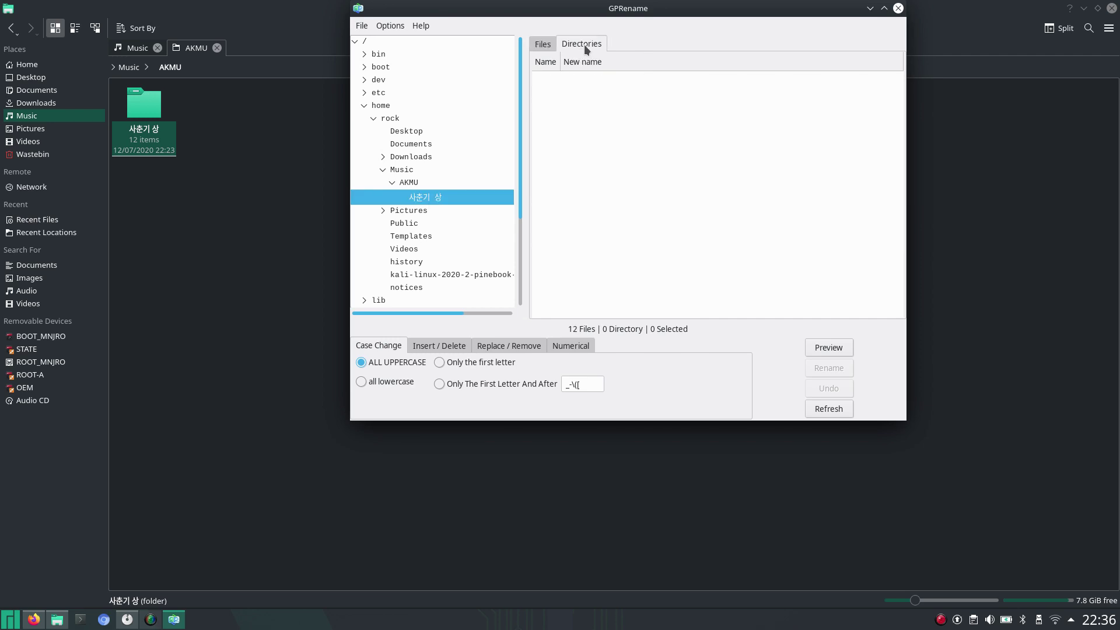
- Rename the album directory inside AKMU to 사춘기_상 by replacing the space in its name with an underscore
{"action": "left_click", "coordinate": [404, 183]}
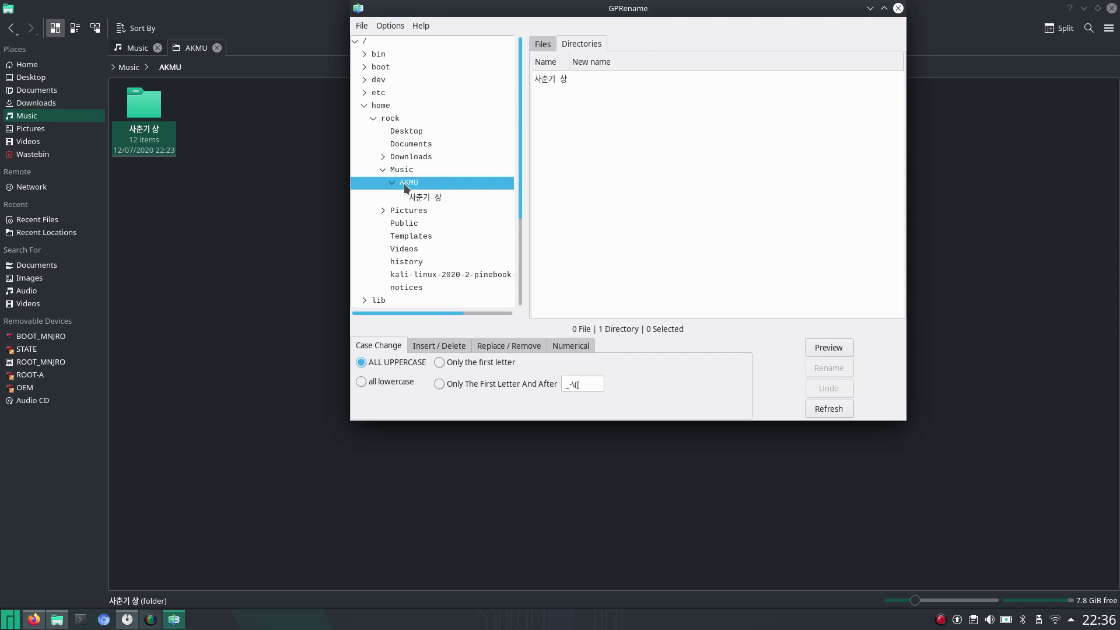
{"action": "left_click", "coordinate": [505, 344]}
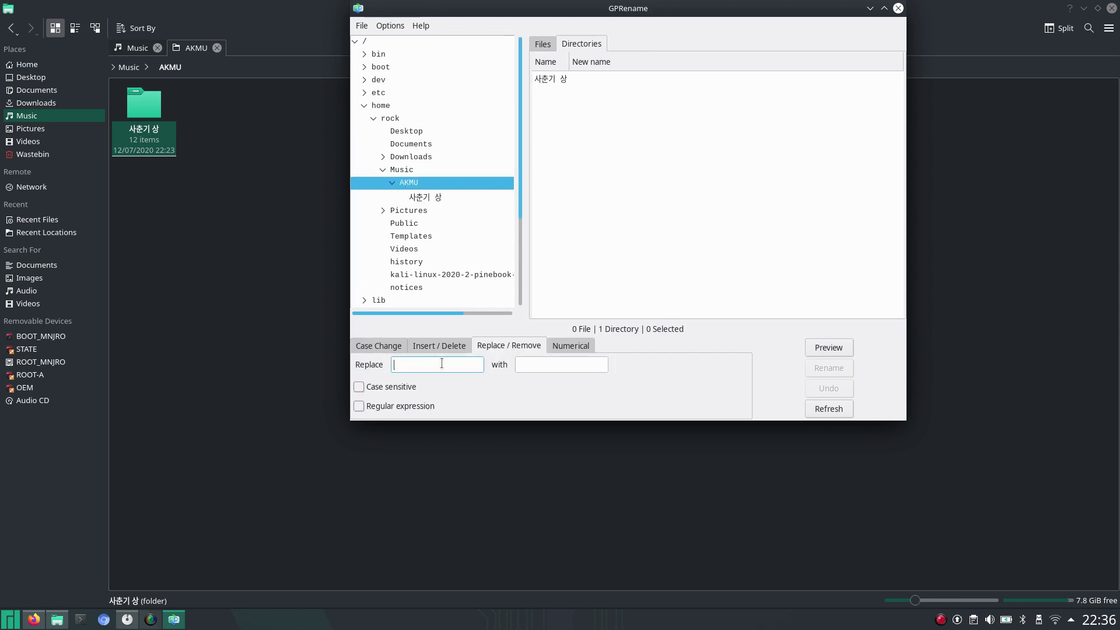
{"action": "left_click", "coordinate": [533, 364]}
{"action": "type", "text": "_"}
{"action": "left_click", "coordinate": [825, 352]}
{"action": "left_click", "coordinate": [836, 369]}
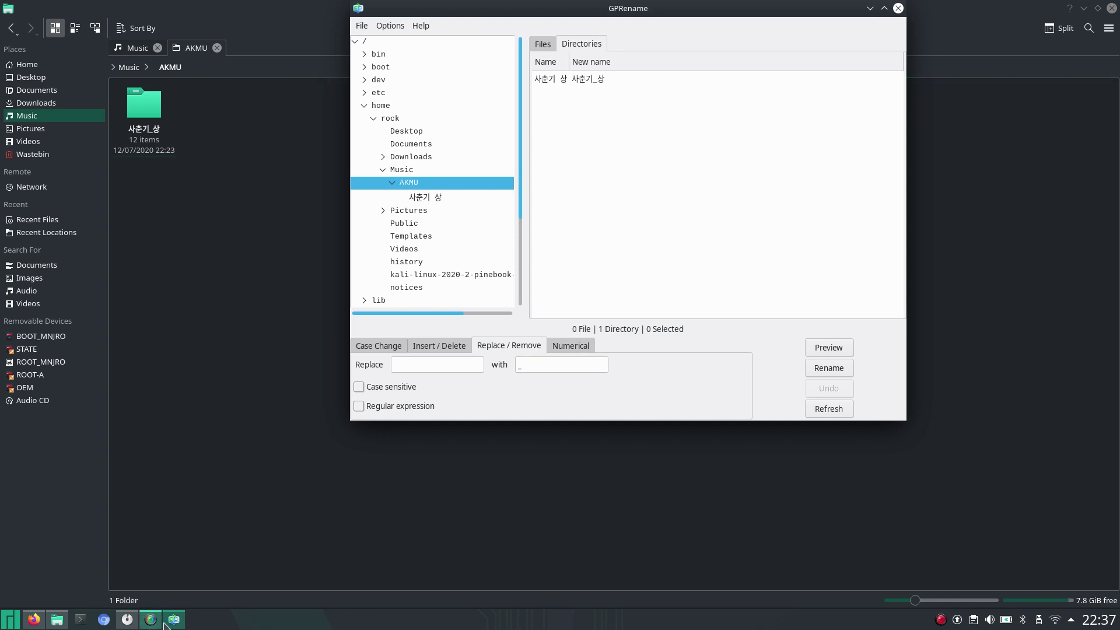
- Switch to Dolphin, open the 사춘기_상 folder and play 02-사람들이 움직이는 게.flac with VLC media player
{"action": "left_click", "coordinate": [58, 620]}
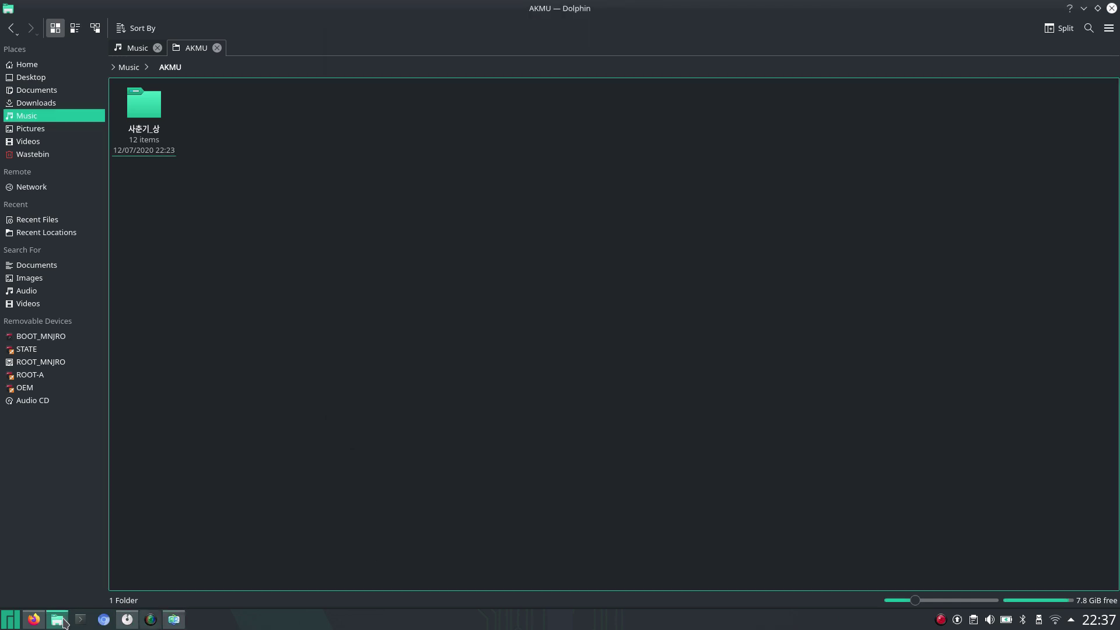
{"action": "double_click", "coordinate": [144, 111]}
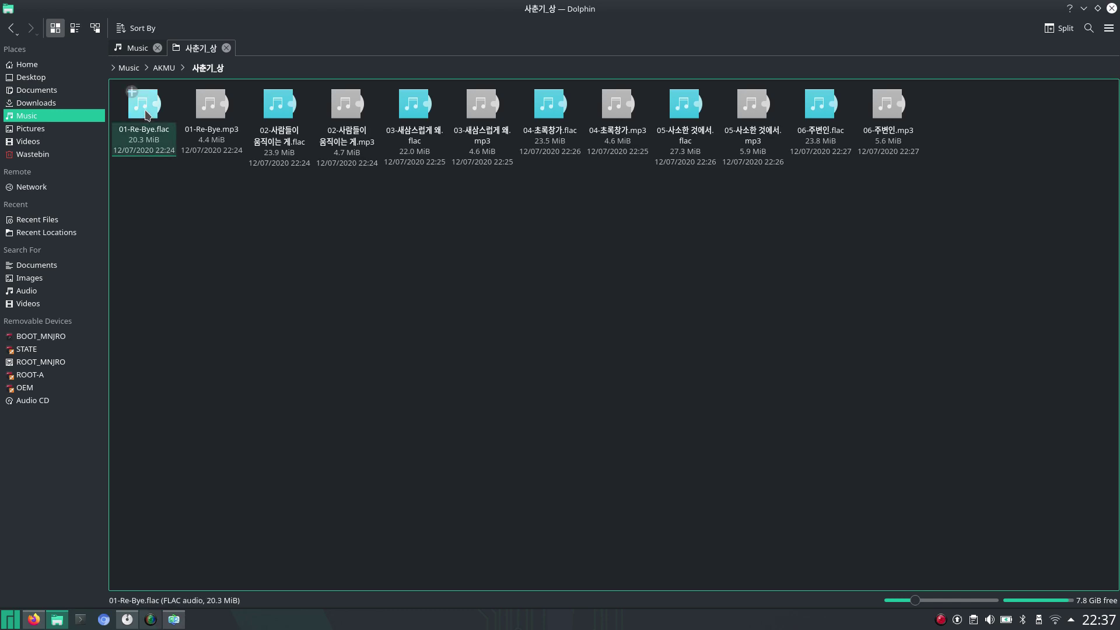
{"action": "right_click", "coordinate": [274, 116]}
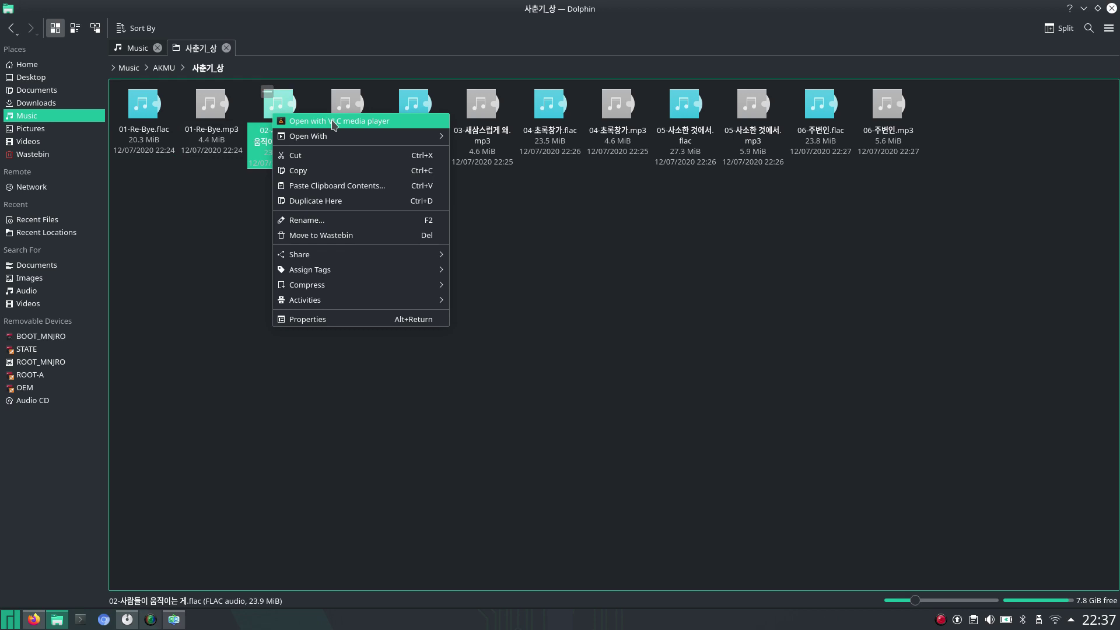
{"action": "left_click", "coordinate": [331, 121]}
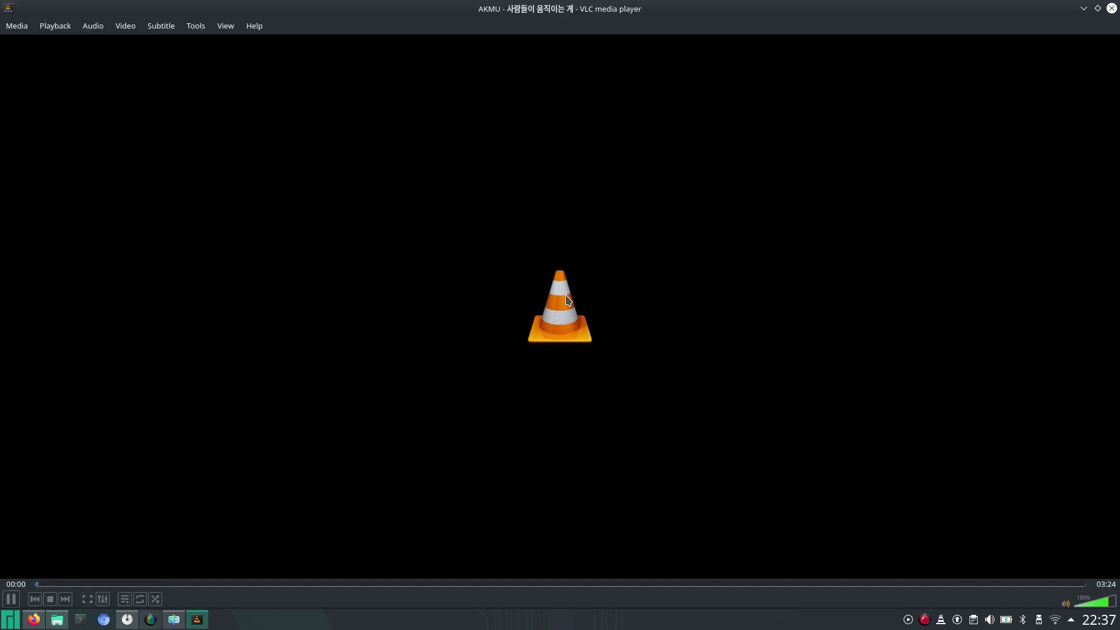